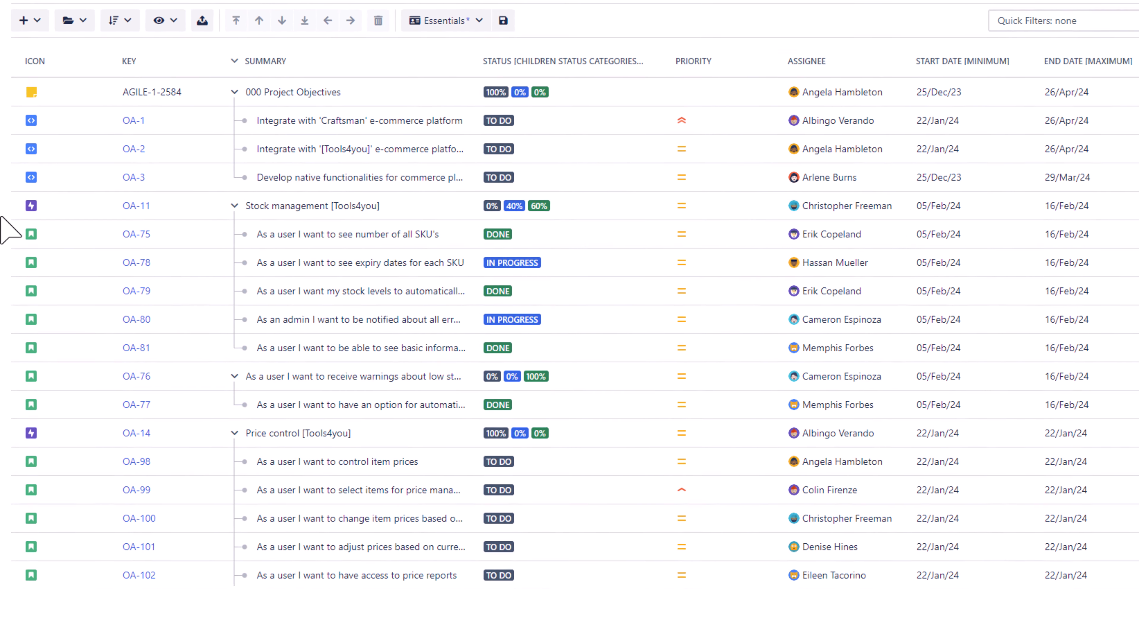
Nest task OA-75 under OA-78, and outdent it one level so it follows OA-78 directly under Stock management
drag(2, 217, 265, 251)
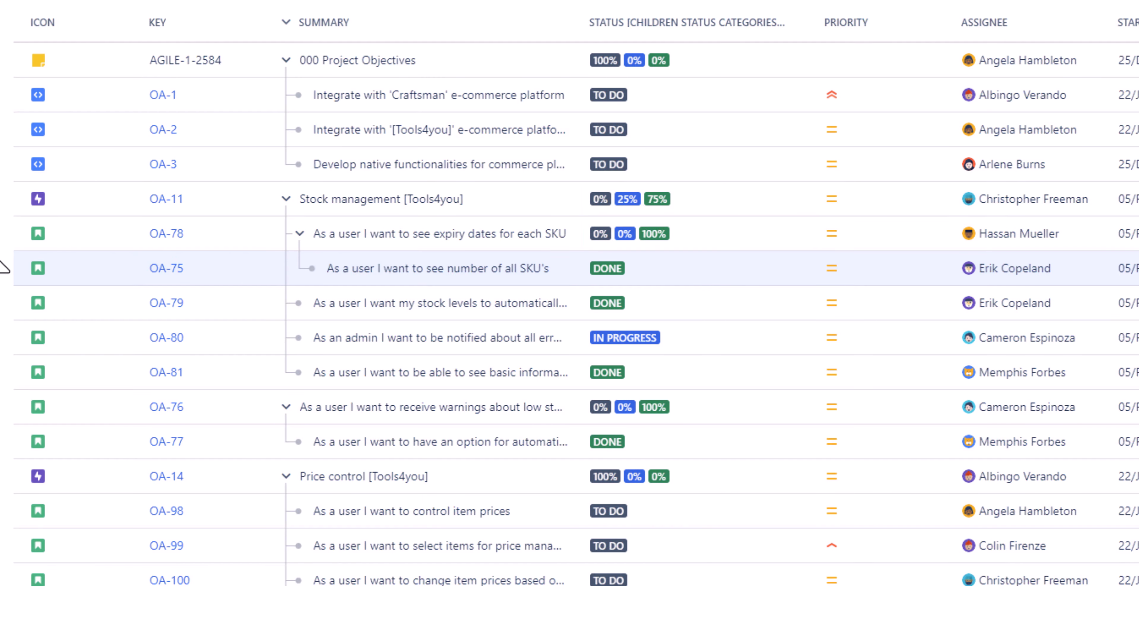
right_click(88, 269)
mouse_move(143, 315)
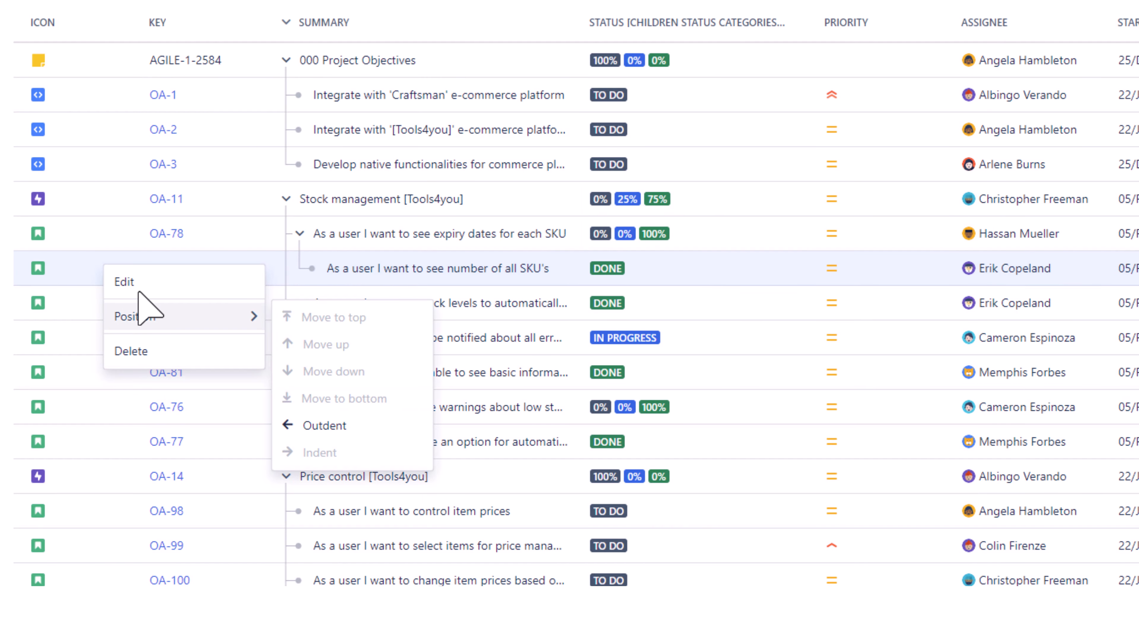
click(325, 417)
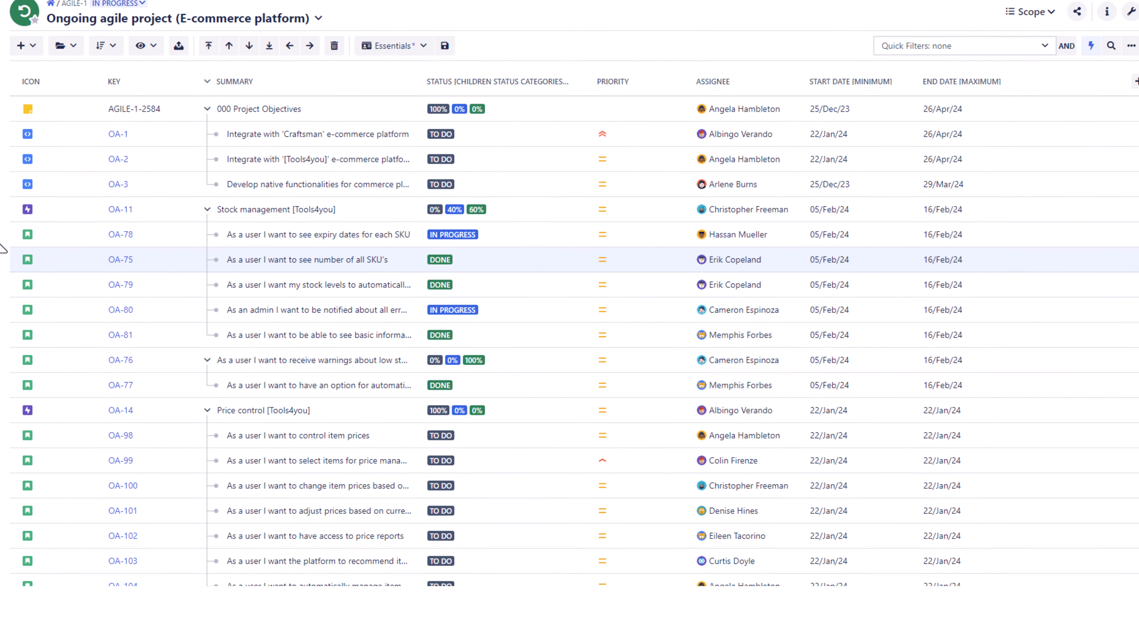
Collapse the Stock management [Tools4you] branch (OA-11) and expand it again
click(207, 209)
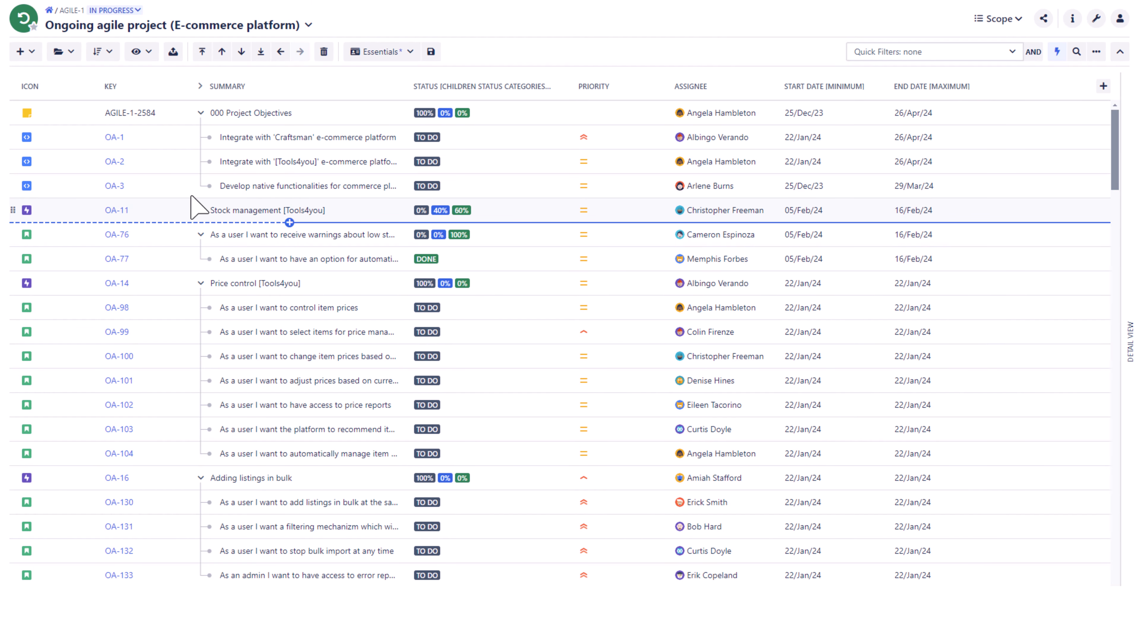
click(192, 196)
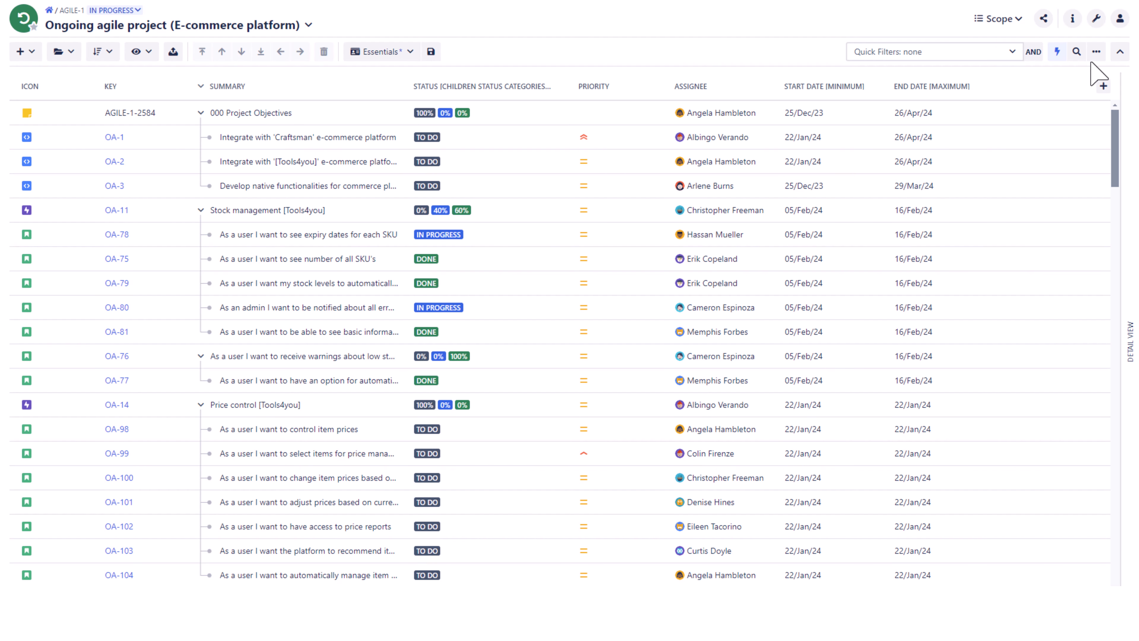
Add the Baseline End Date column to the task table
click(1103, 85)
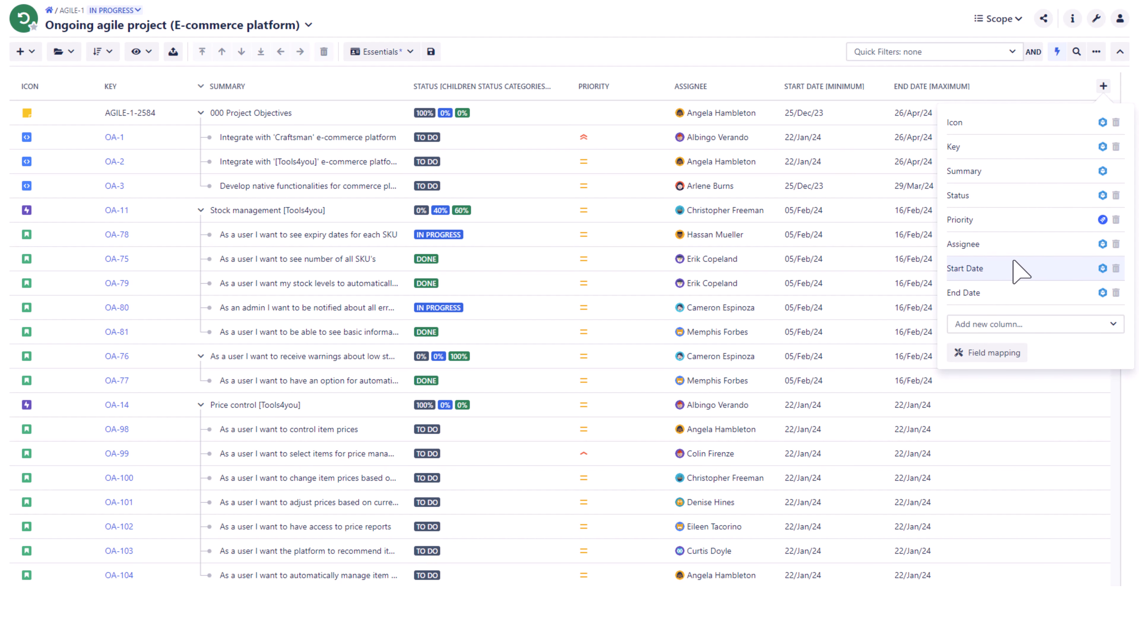
click(997, 322)
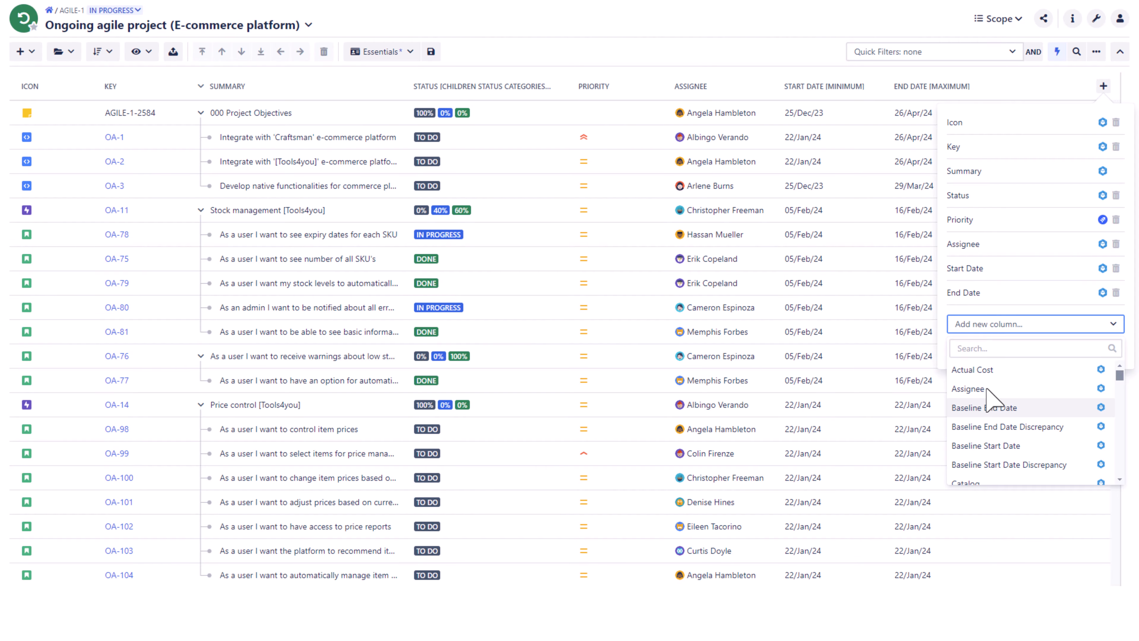
click(983, 408)
click(923, 12)
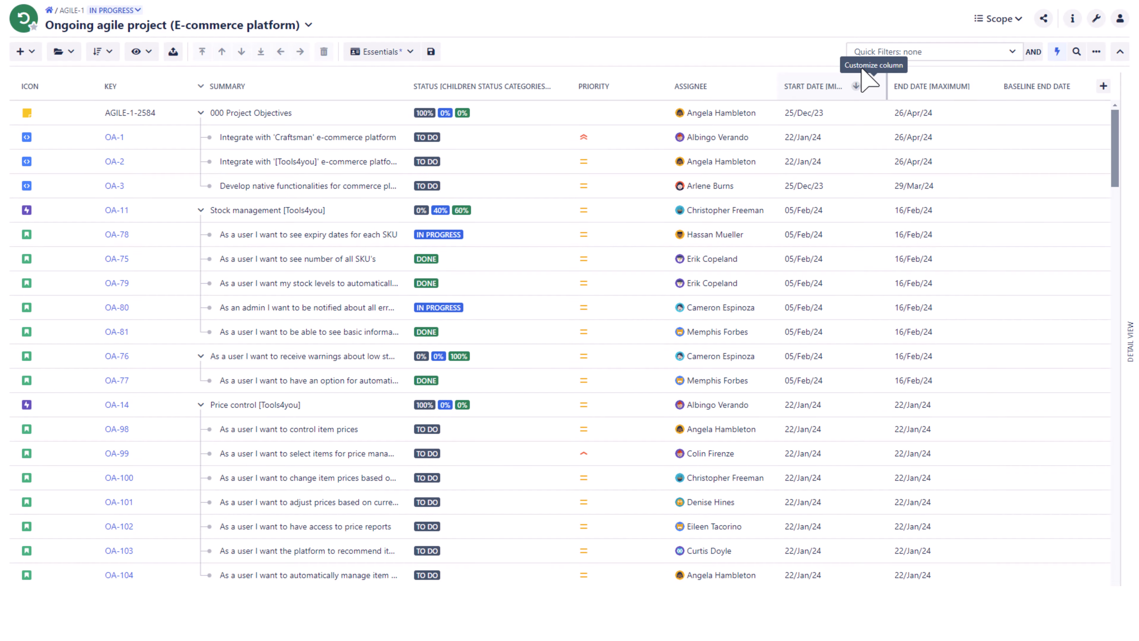
Set the Start Date column's aggregation to Maximum and save the Essentials column view
click(874, 86)
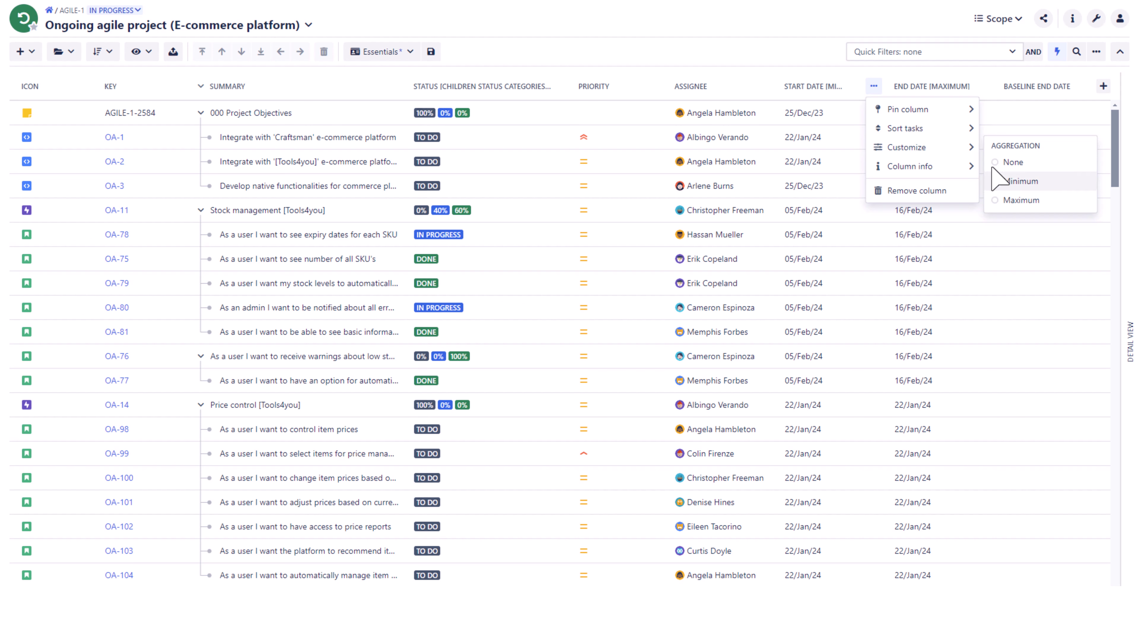
click(1001, 200)
click(804, 23)
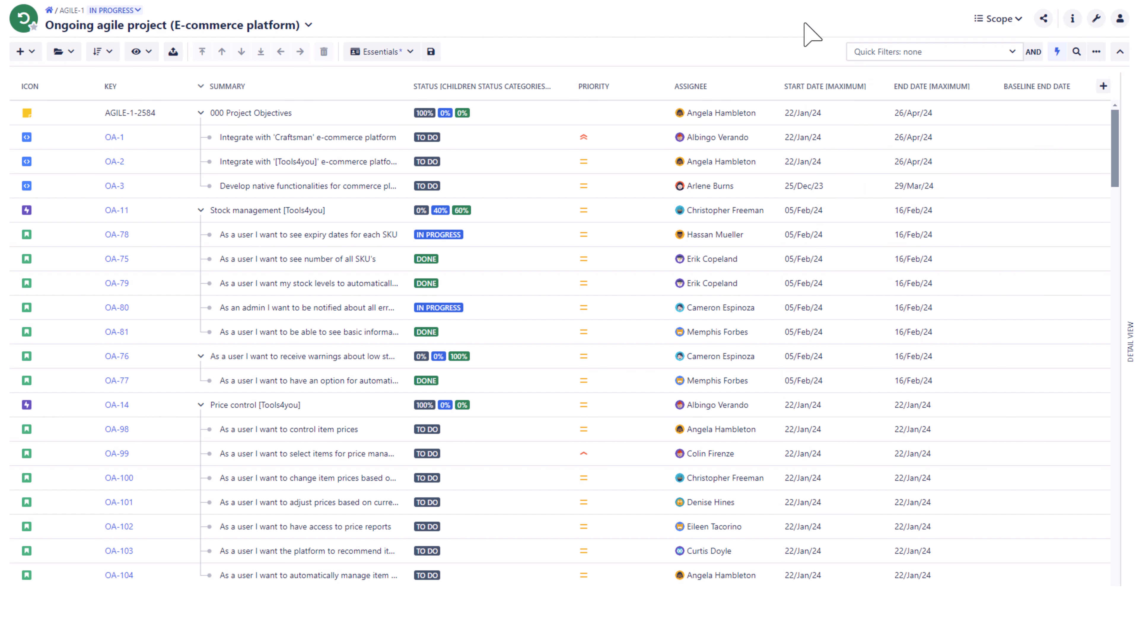
click(430, 50)
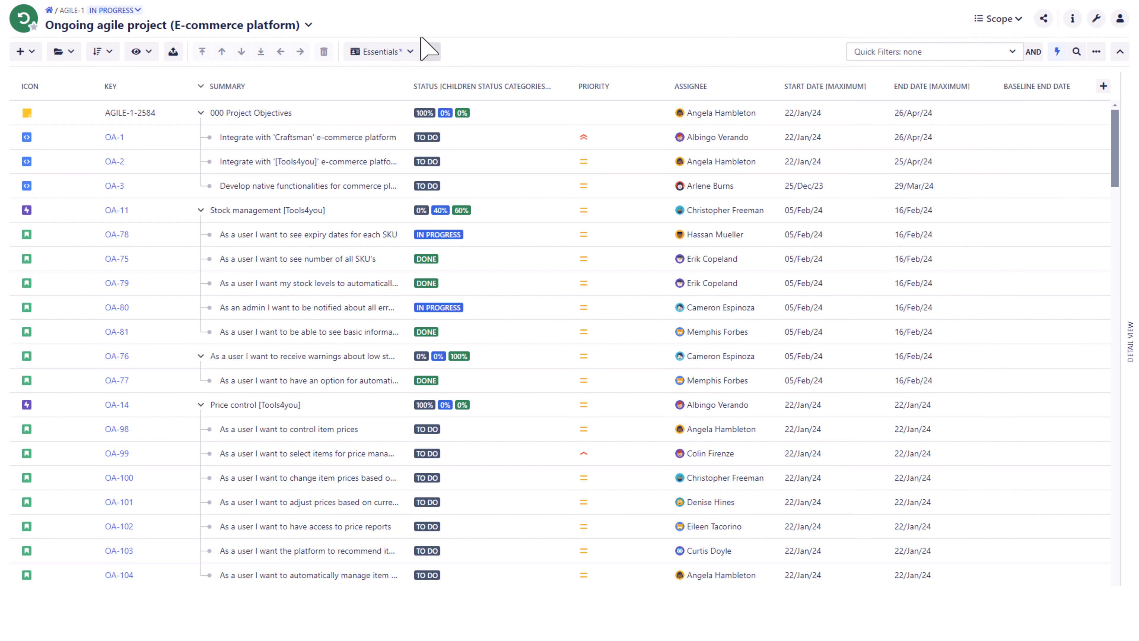
Look through the Agile and Teams column views and return to the Essentials view
click(400, 49)
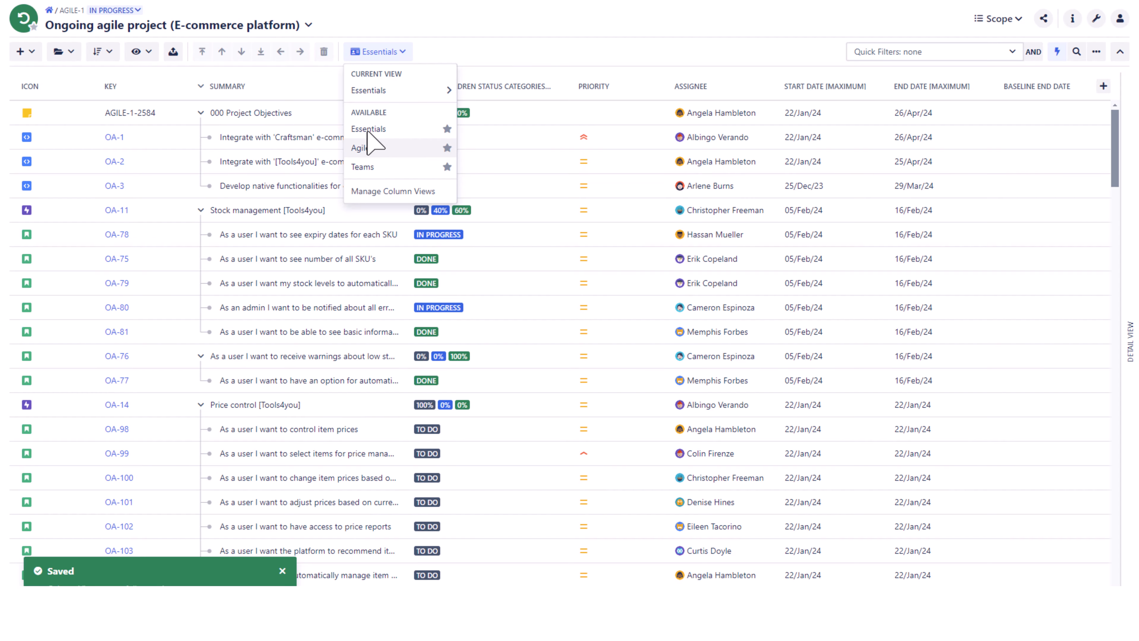
click(365, 146)
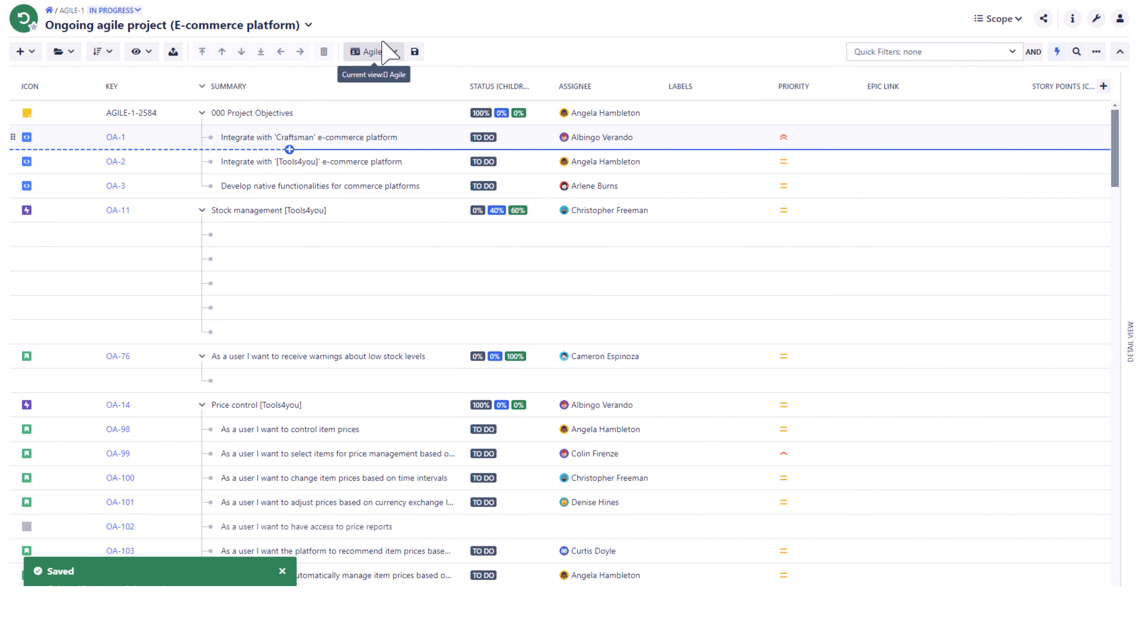
click(383, 44)
click(371, 148)
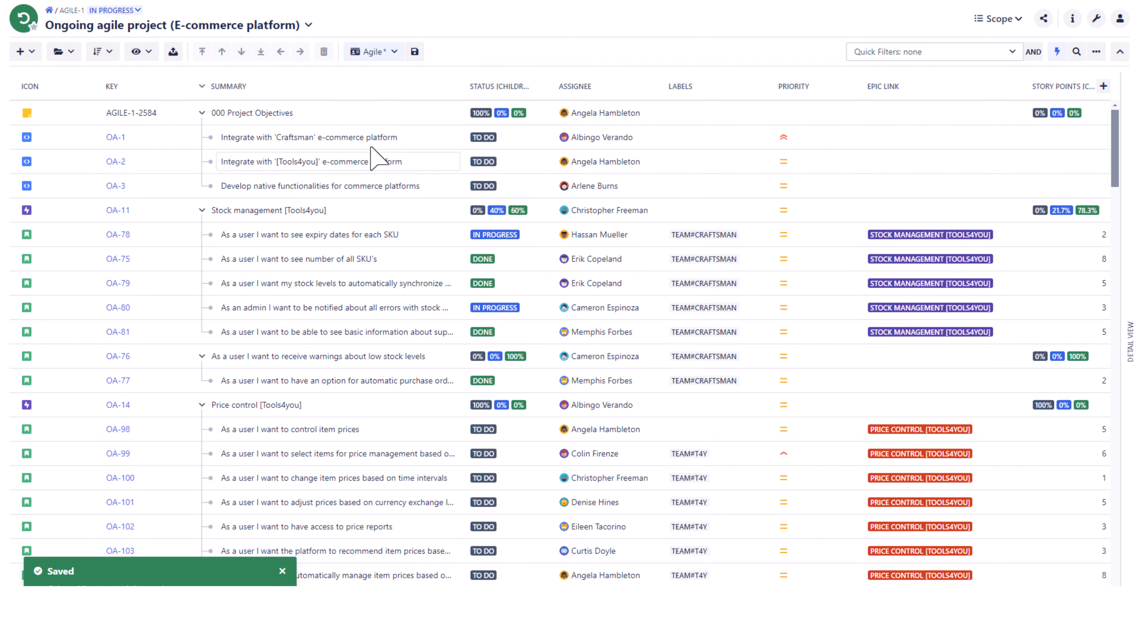
click(391, 50)
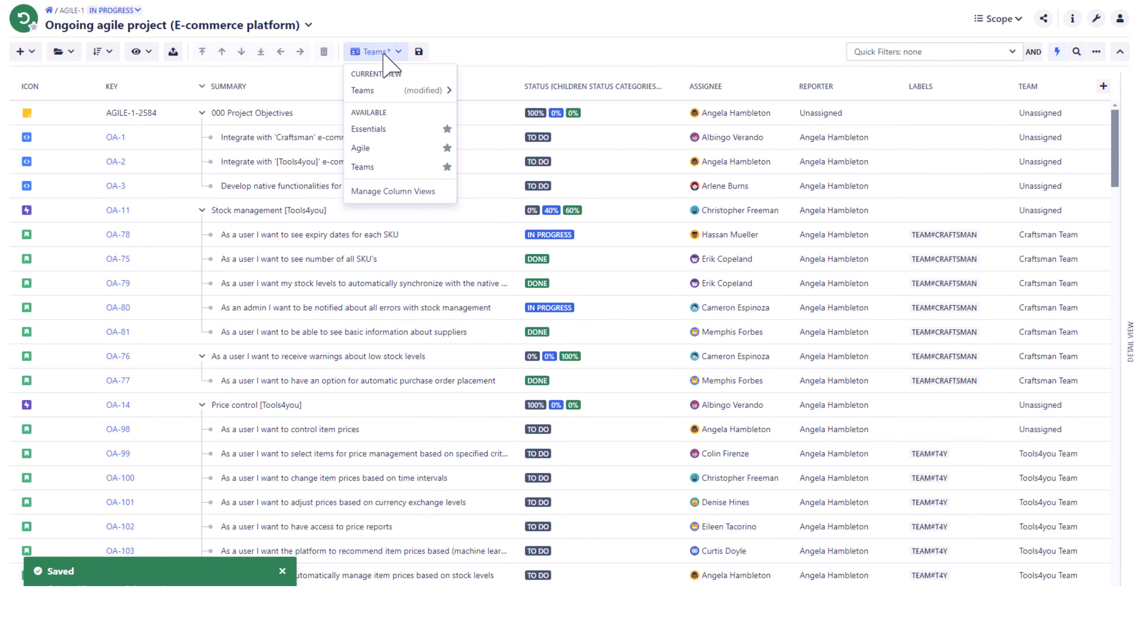
click(373, 114)
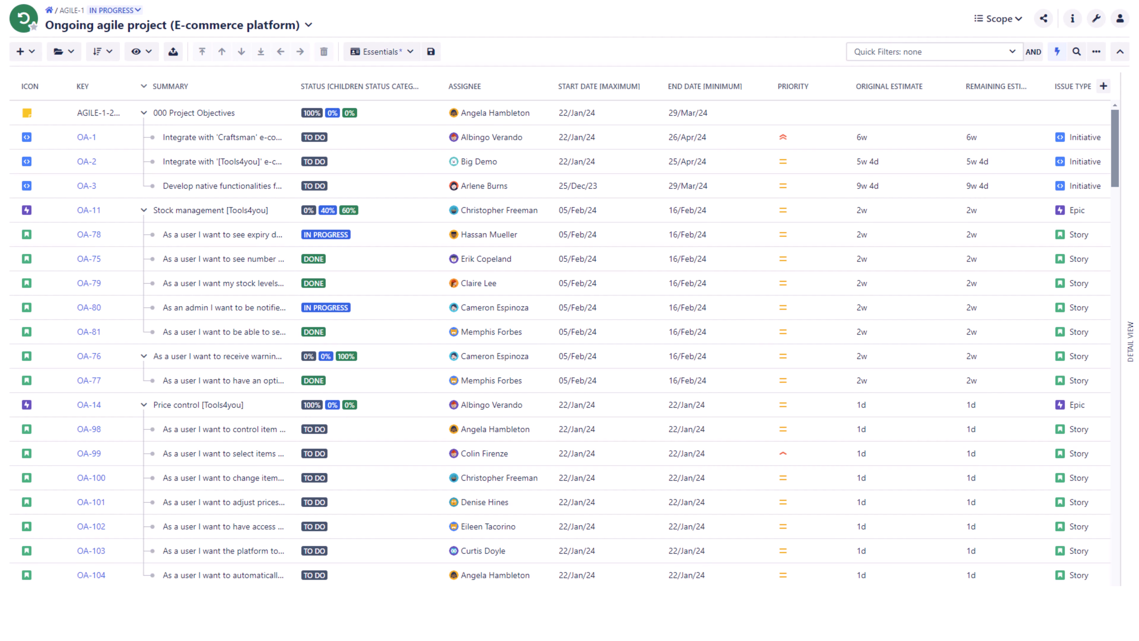
Group the task list by status and, within each status, by assignee
click(66, 53)
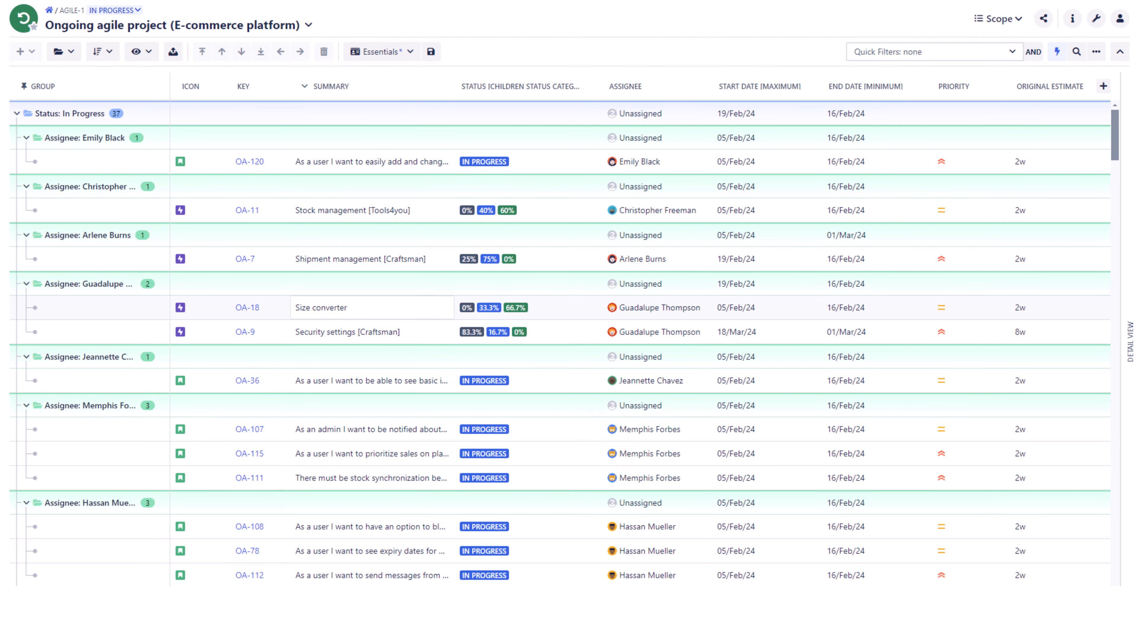
Open the assignee and the start date of task OA-120 for inline editing
click(645, 159)
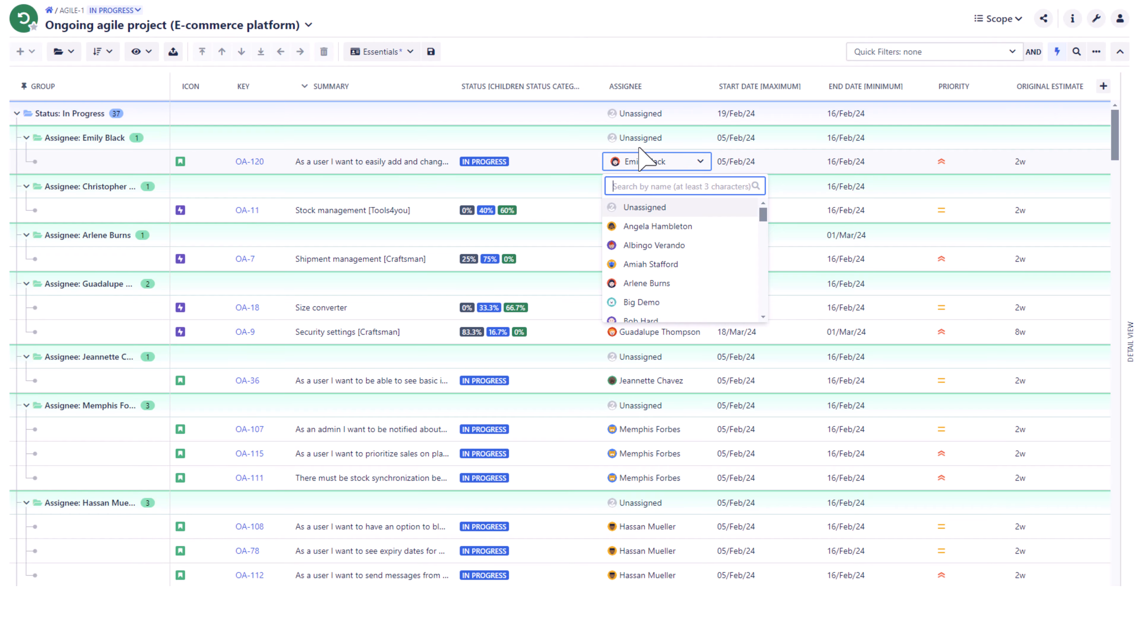
click(724, 144)
click(724, 145)
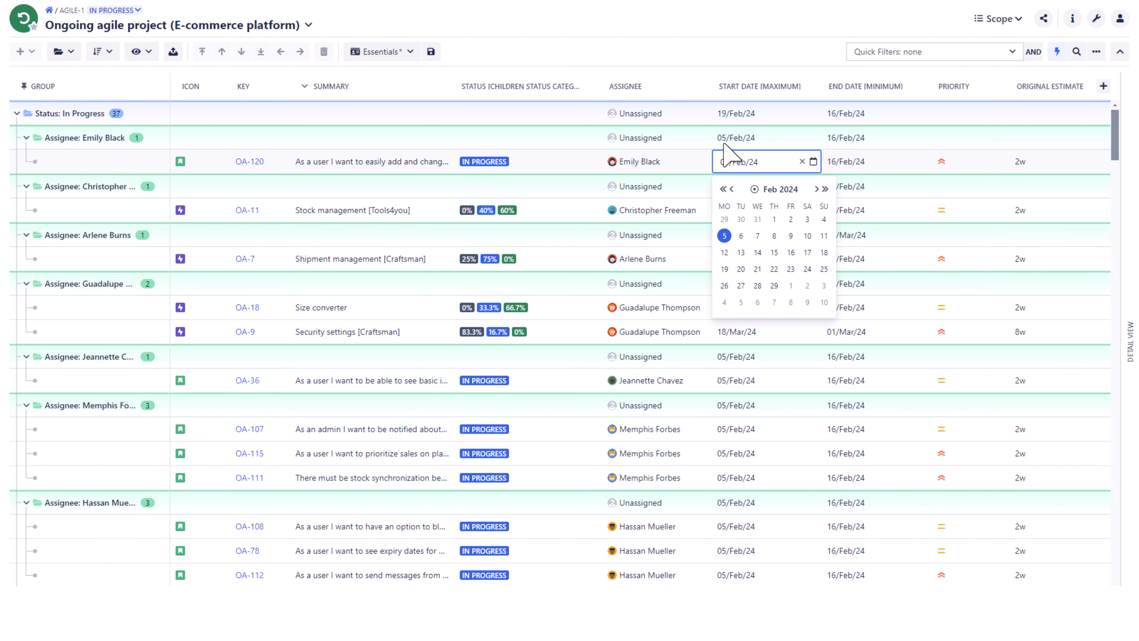
Set the Status column's aggregation to Children statuses
click(585, 77)
mouse_move(637, 147)
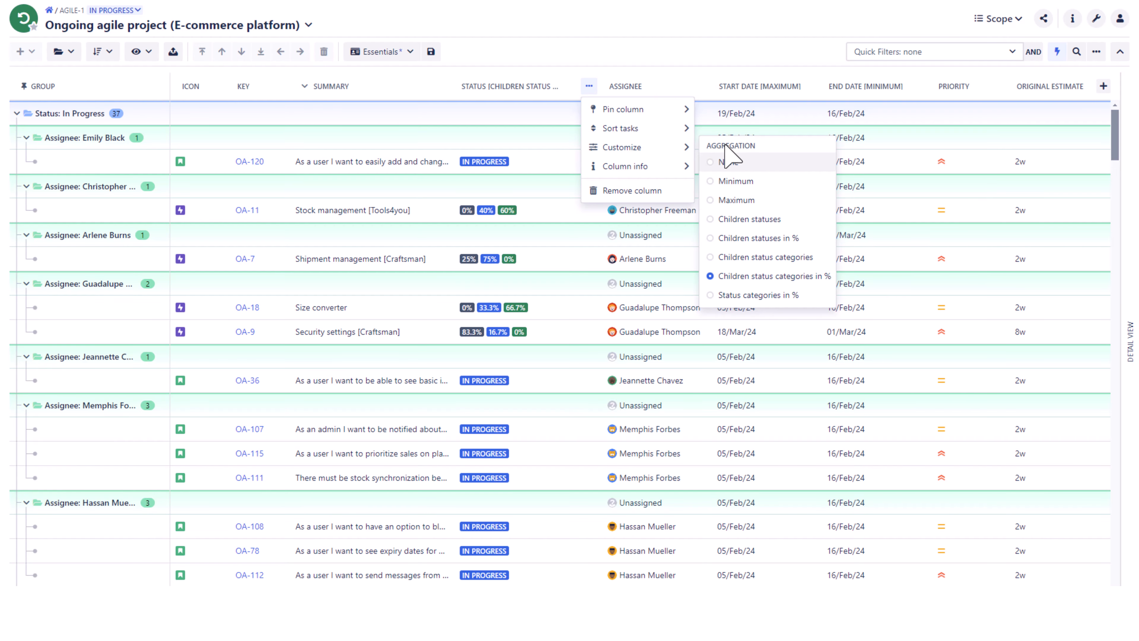
click(746, 219)
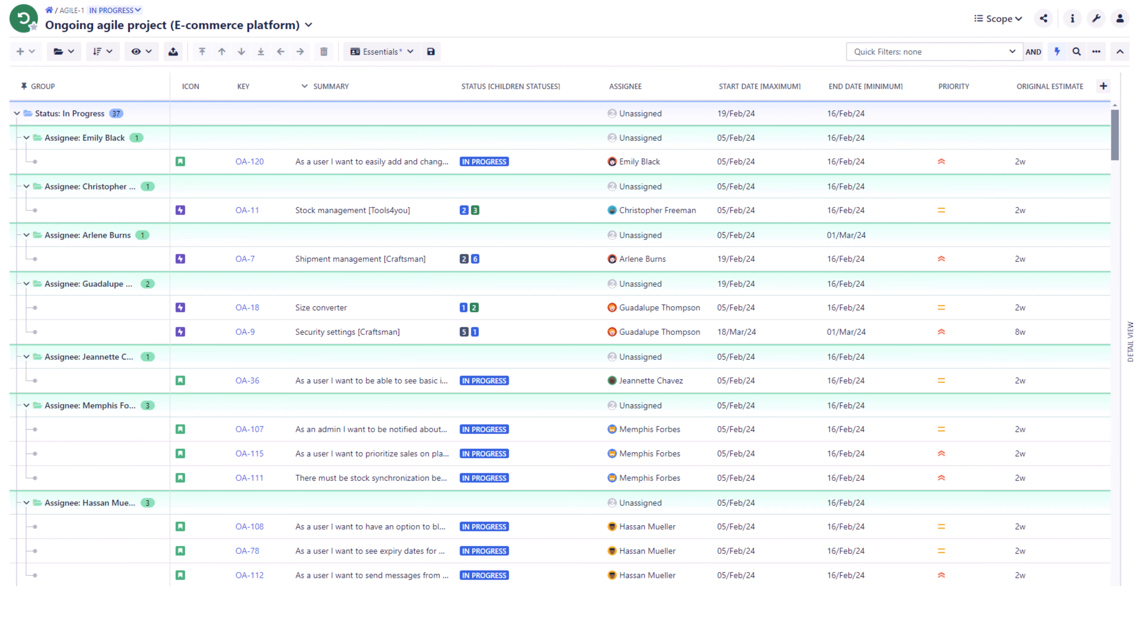
Browse the list of columns that can be added to the task table
click(1097, 83)
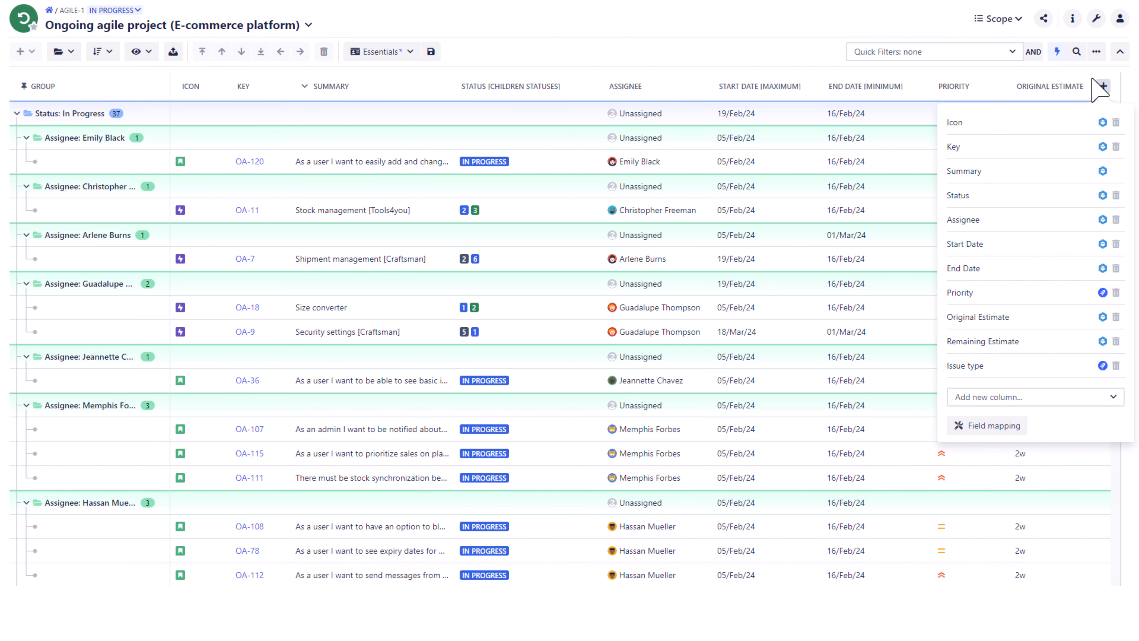
click(1026, 394)
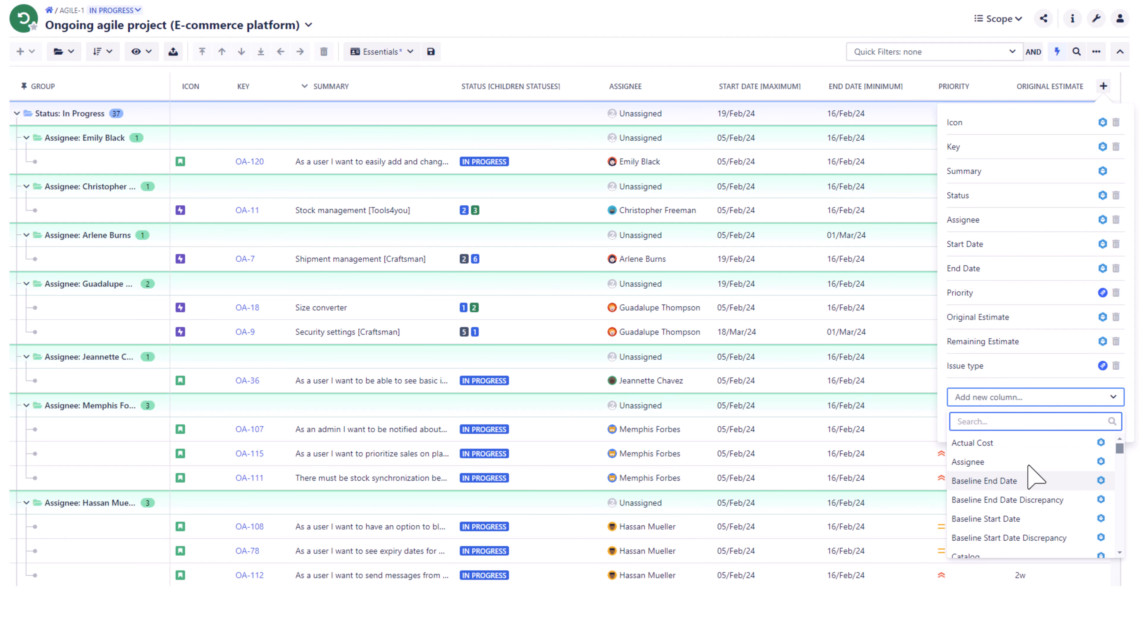
scroll(1029, 477, down, 12)
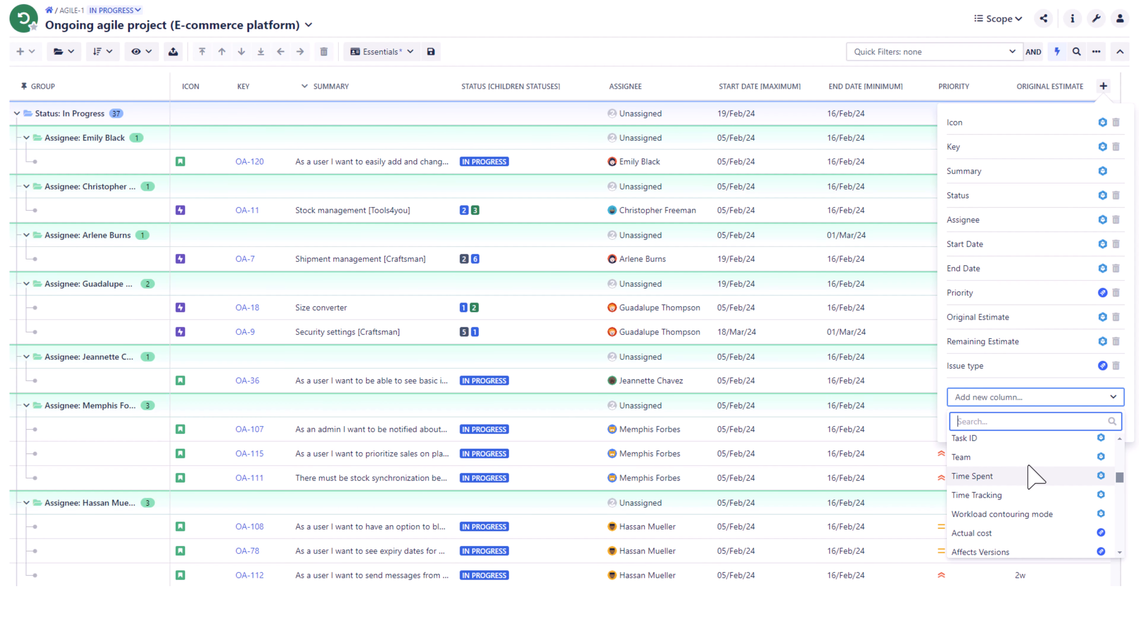
scroll(1032, 476, up, 10)
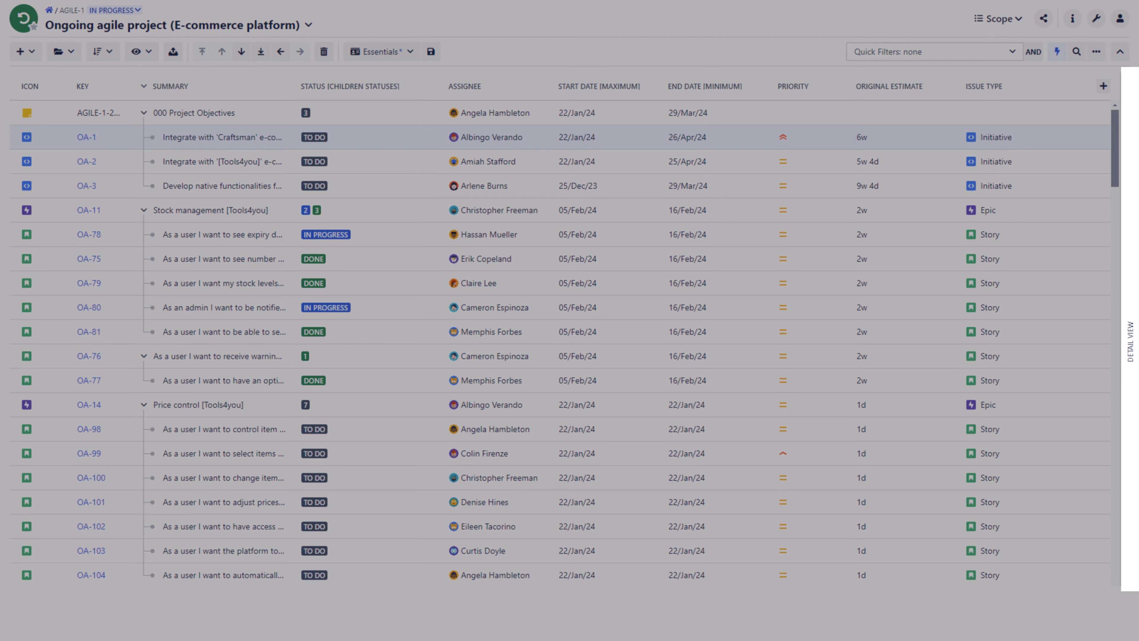
Open the detail view for task OA-1, widen it, and look through its details, links and comments
click(1125, 310)
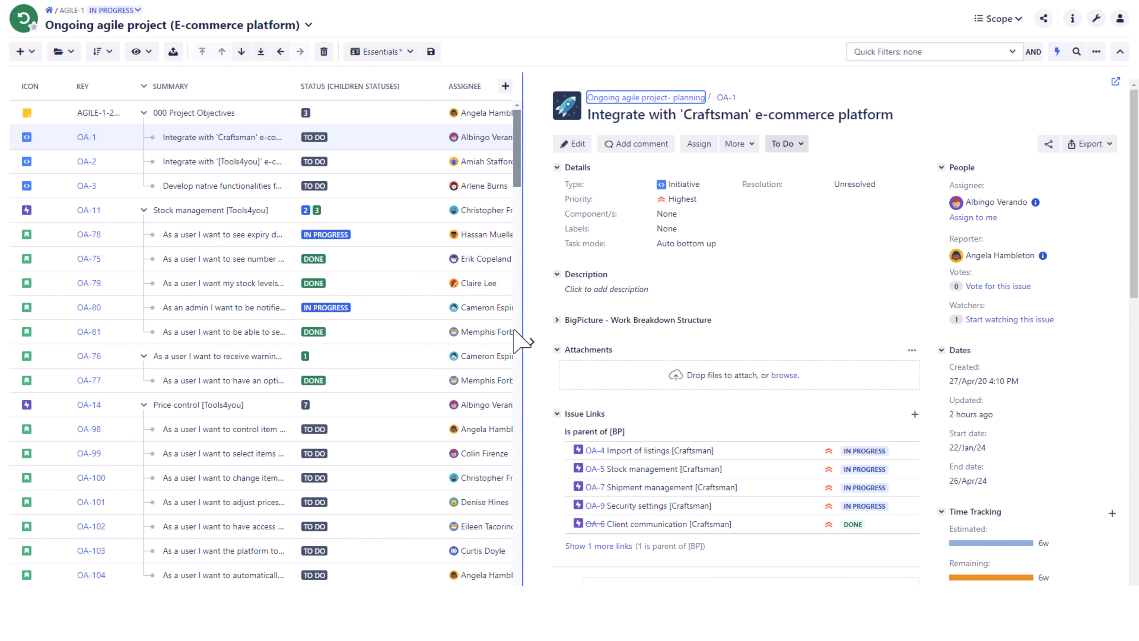
drag(510, 342, 437, 339)
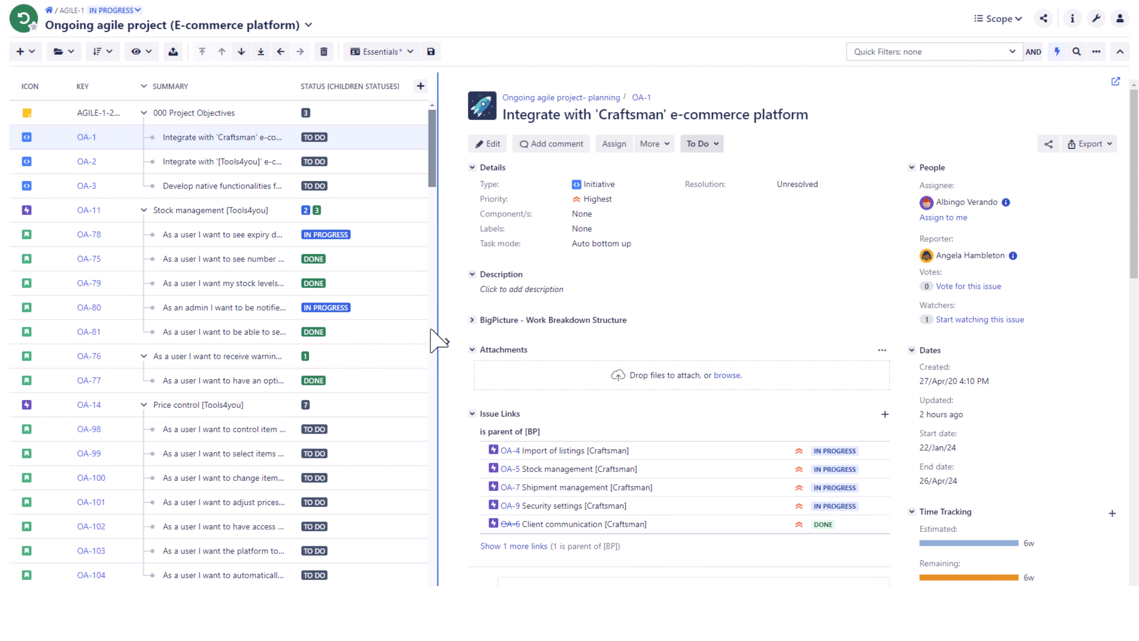
scroll(675, 243, down, 3)
scroll(677, 245, down, 7)
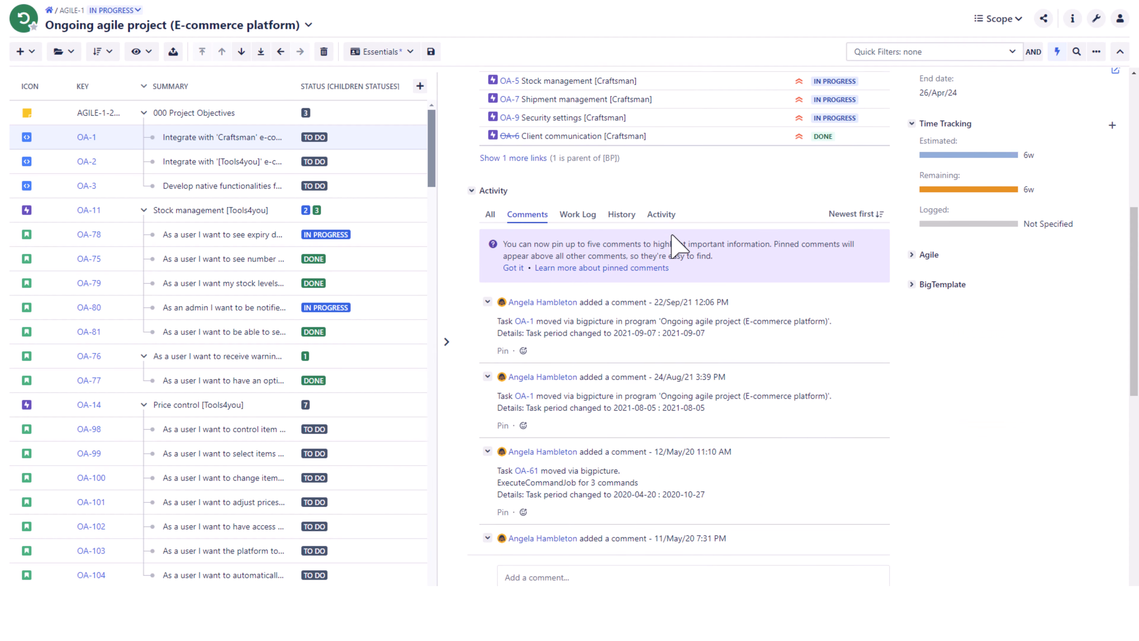
scroll(677, 244, up, 10)
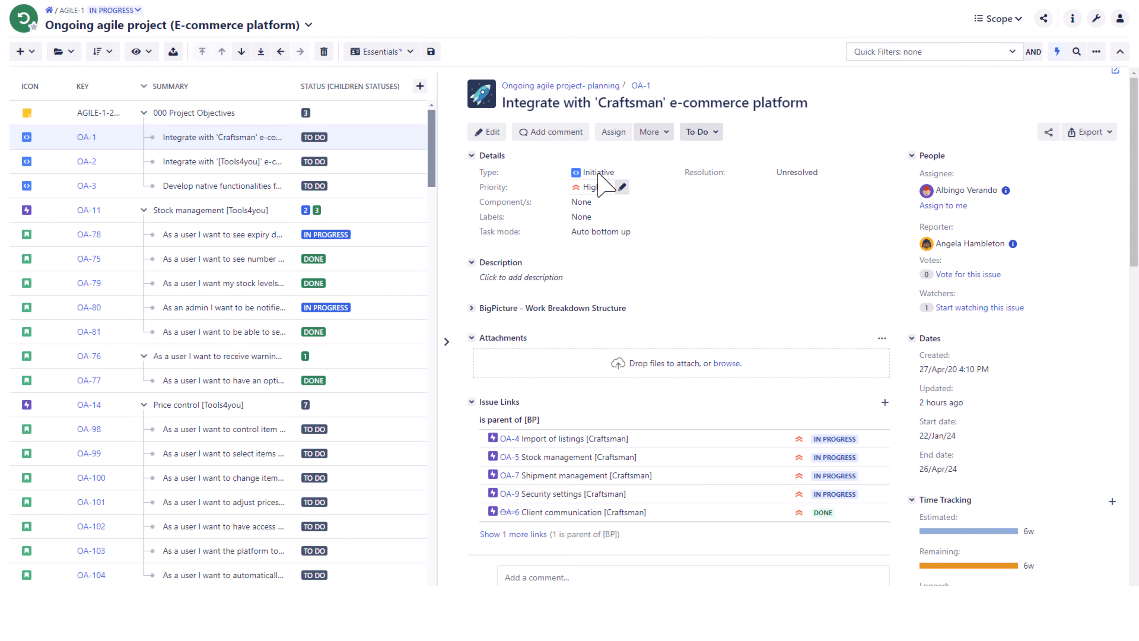
Try inline editing of OA-1's detail fields, including labels and description, and cancel the edits
click(603, 184)
click(702, 200)
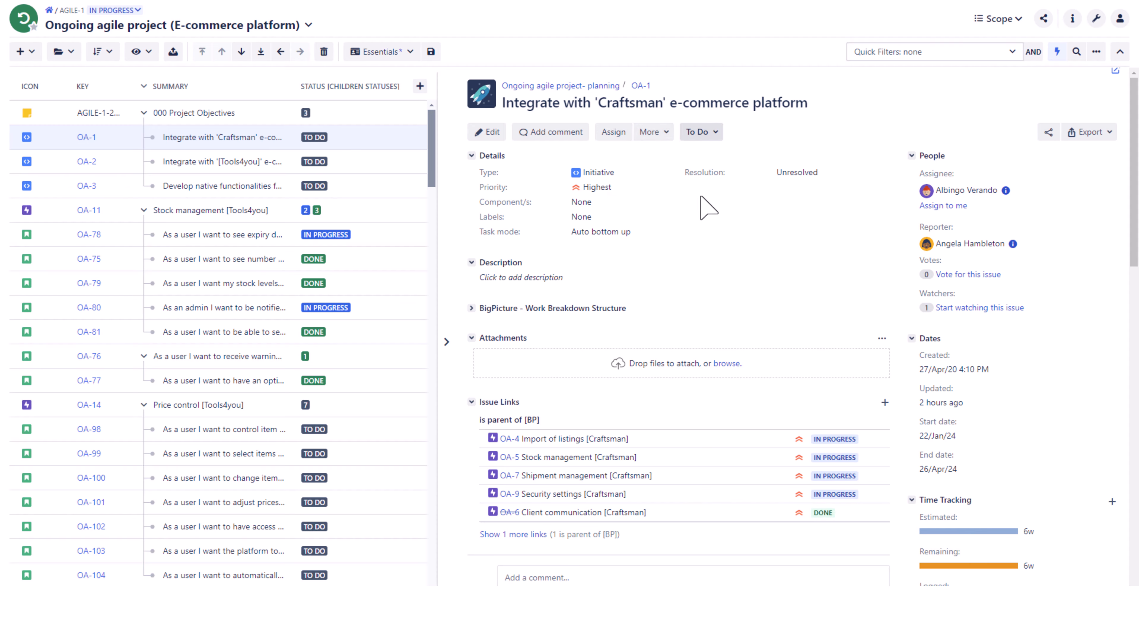
click(582, 215)
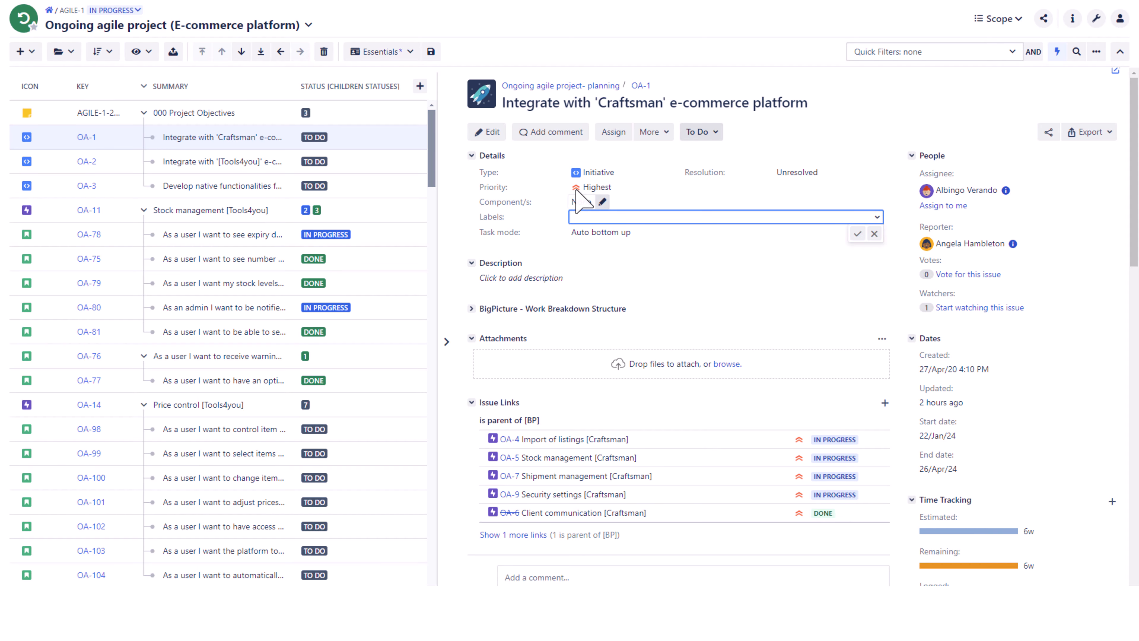
click(578, 201)
click(880, 278)
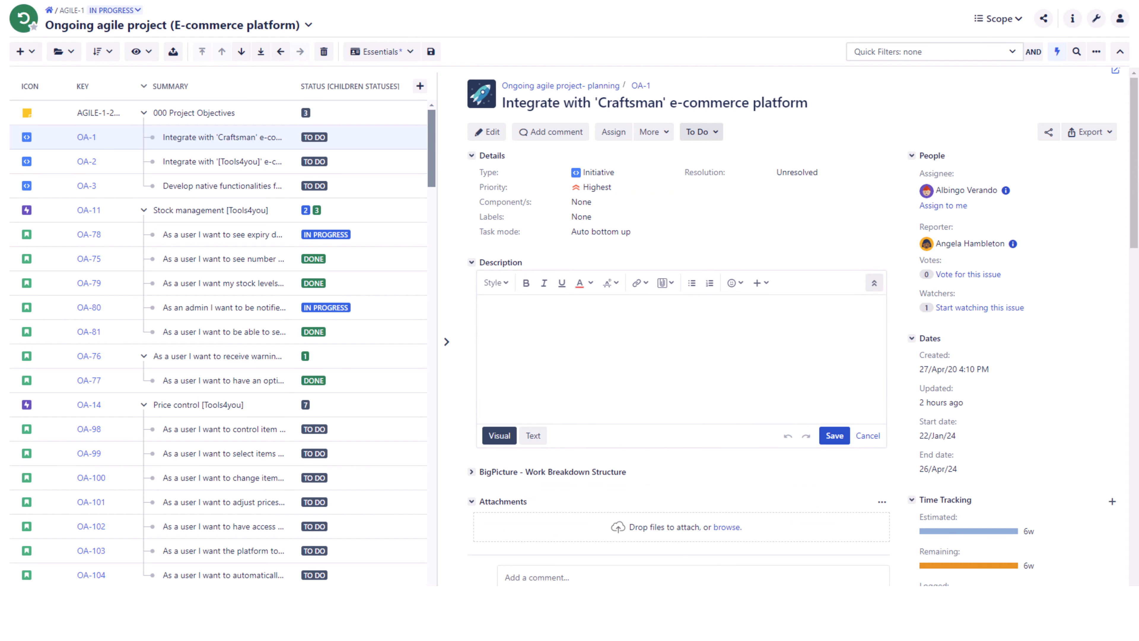
click(868, 435)
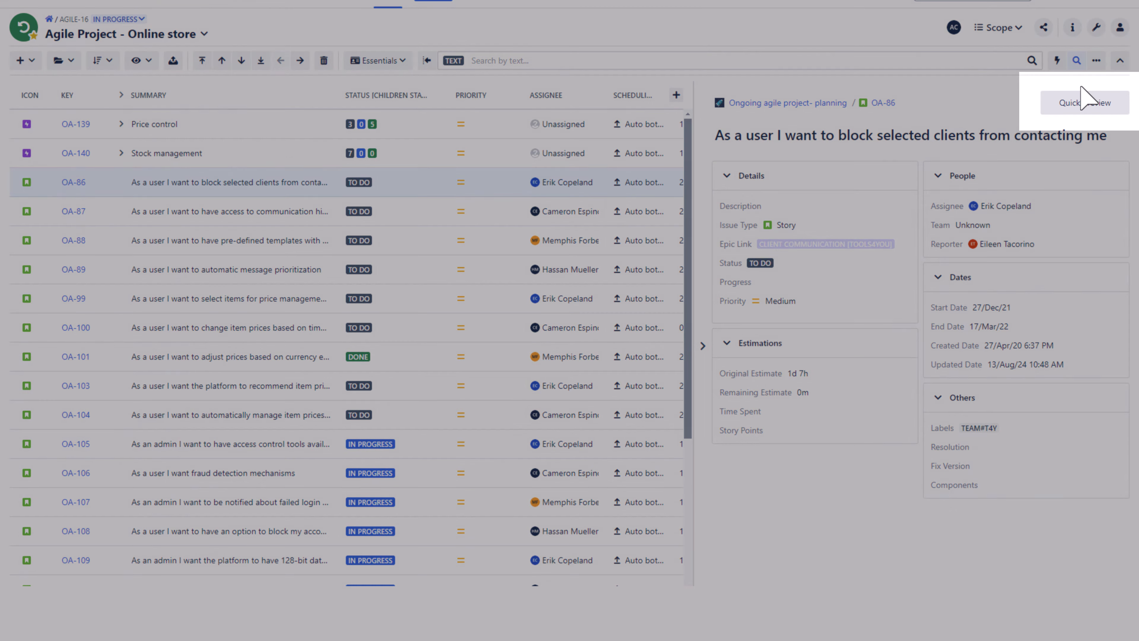
Use the Quick preview option in the detail view of task OA-86
click(1082, 96)
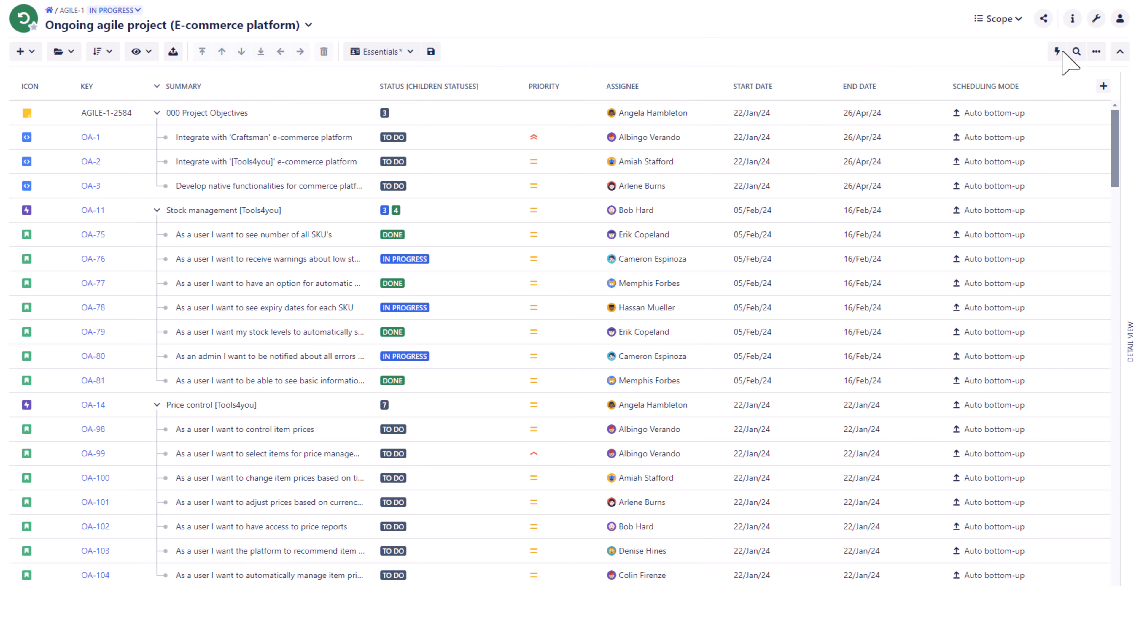
Open the task search and switch it from text search to JQL search
click(1076, 51)
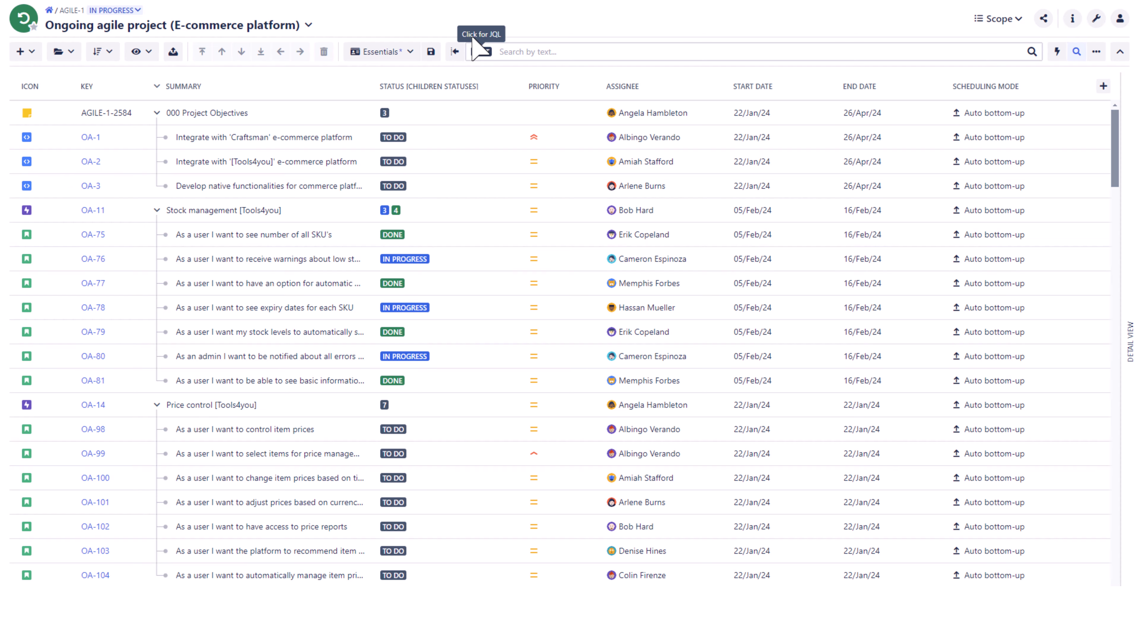
click(474, 41)
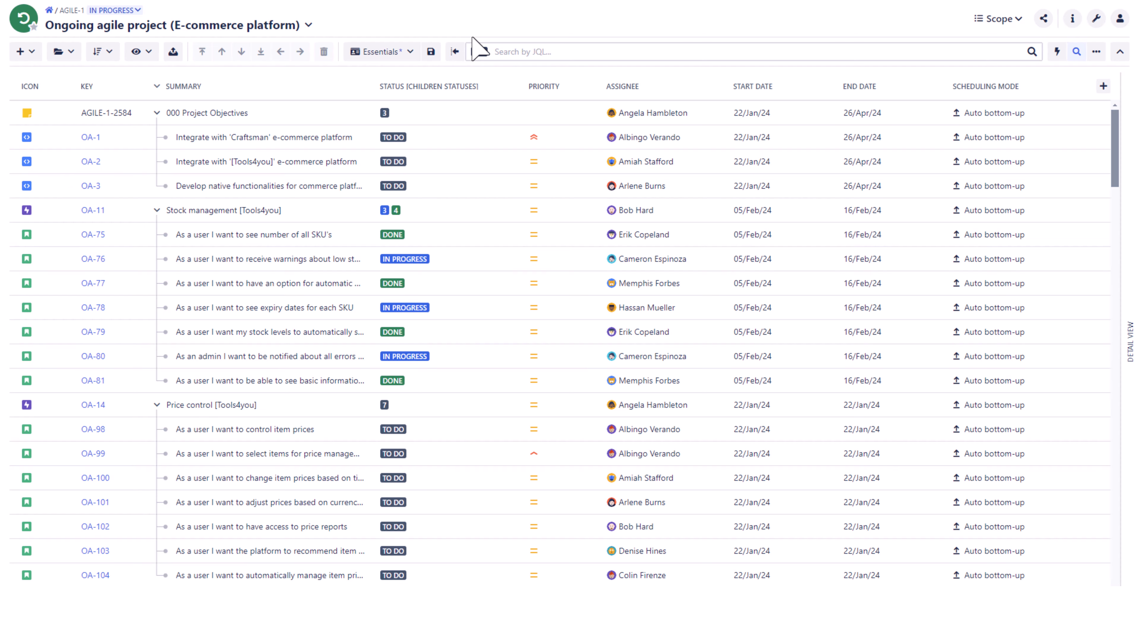
click(536, 49)
Filter the task table with the Epics only quick filter
click(1050, 48)
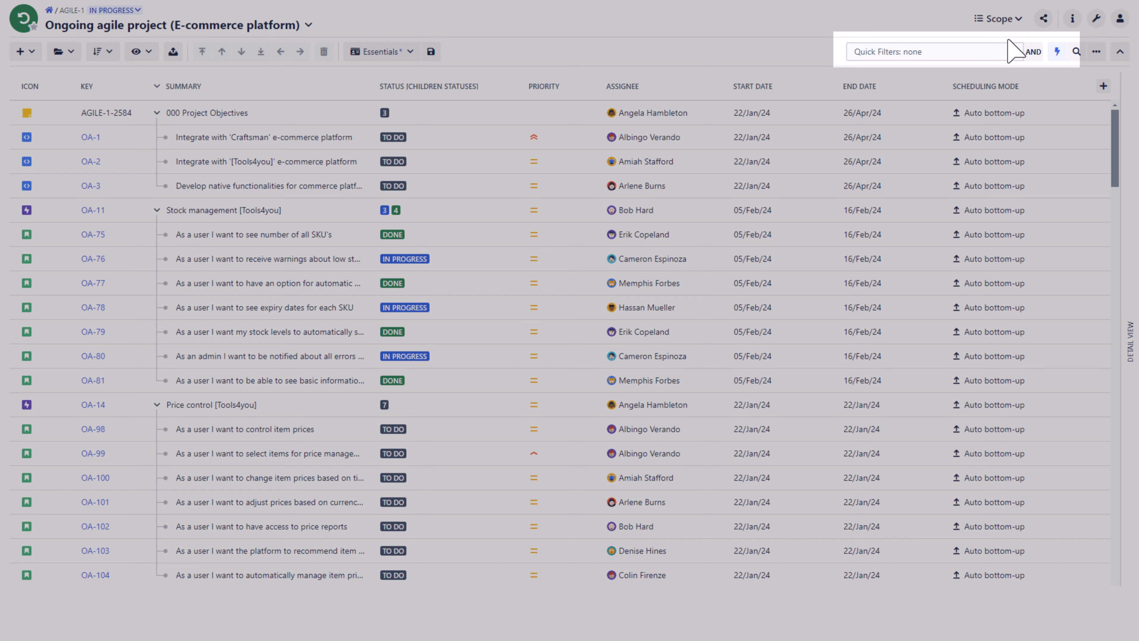
click(1011, 52)
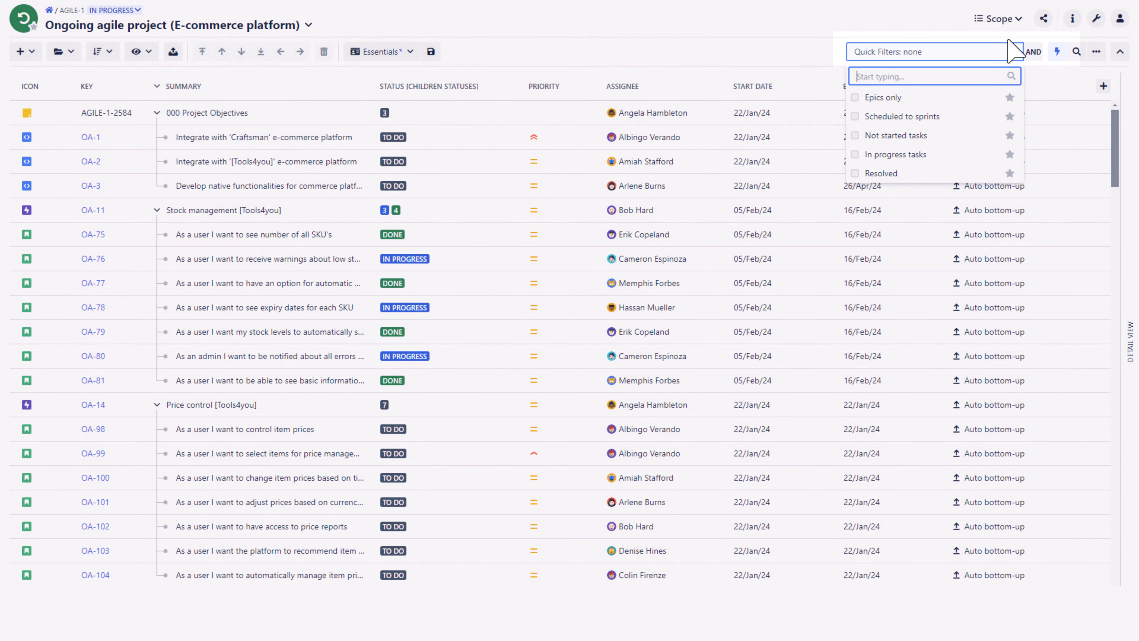
click(851, 92)
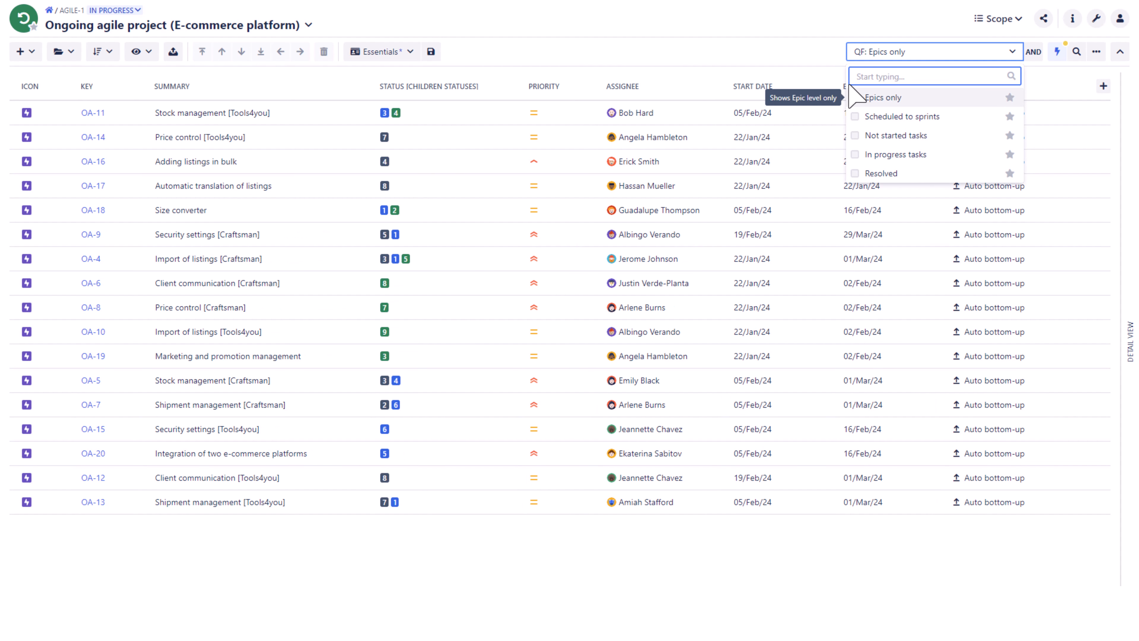
click(1028, 46)
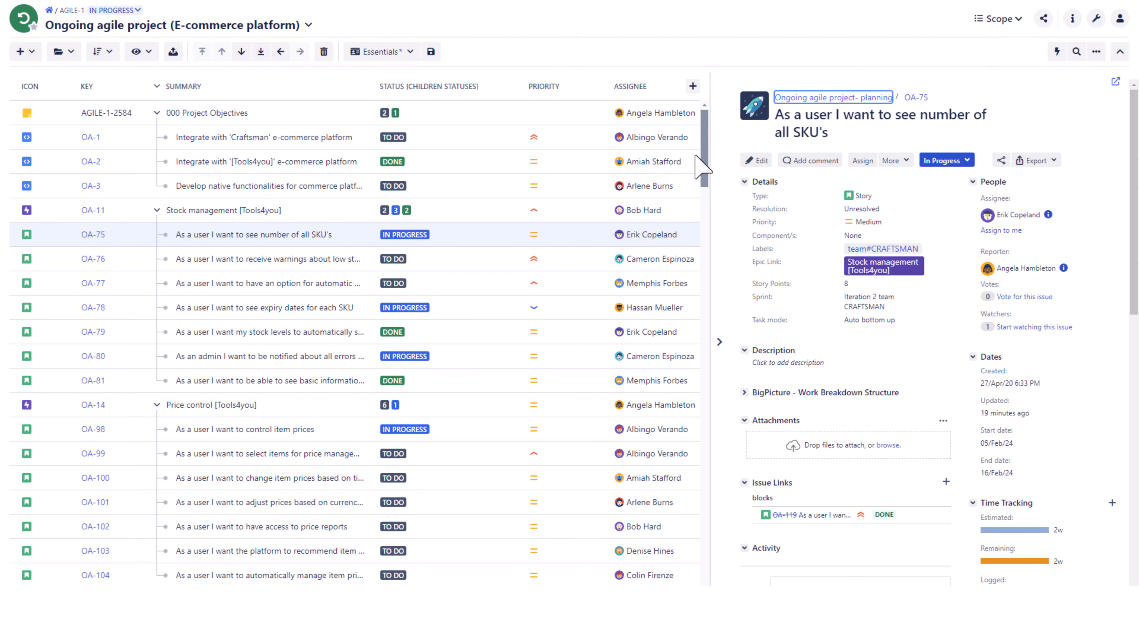
Open the status and then the priority of task OA-75 for inline editing in the task table
scroll(698, 191, down, 5)
drag(696, 187, 707, 145)
click(404, 223)
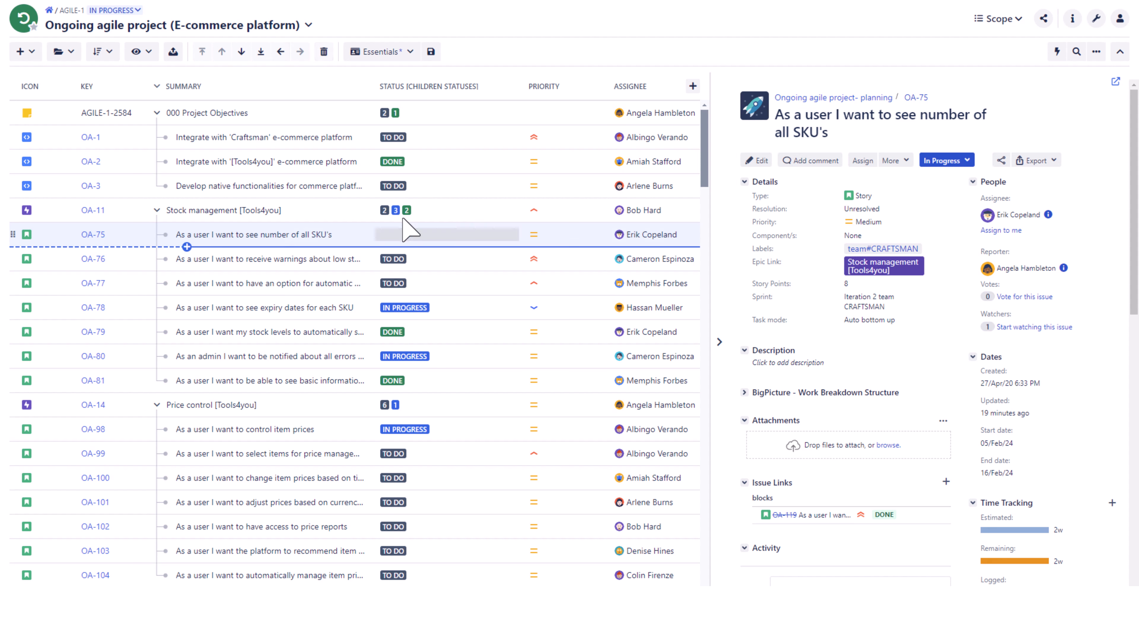
click(529, 228)
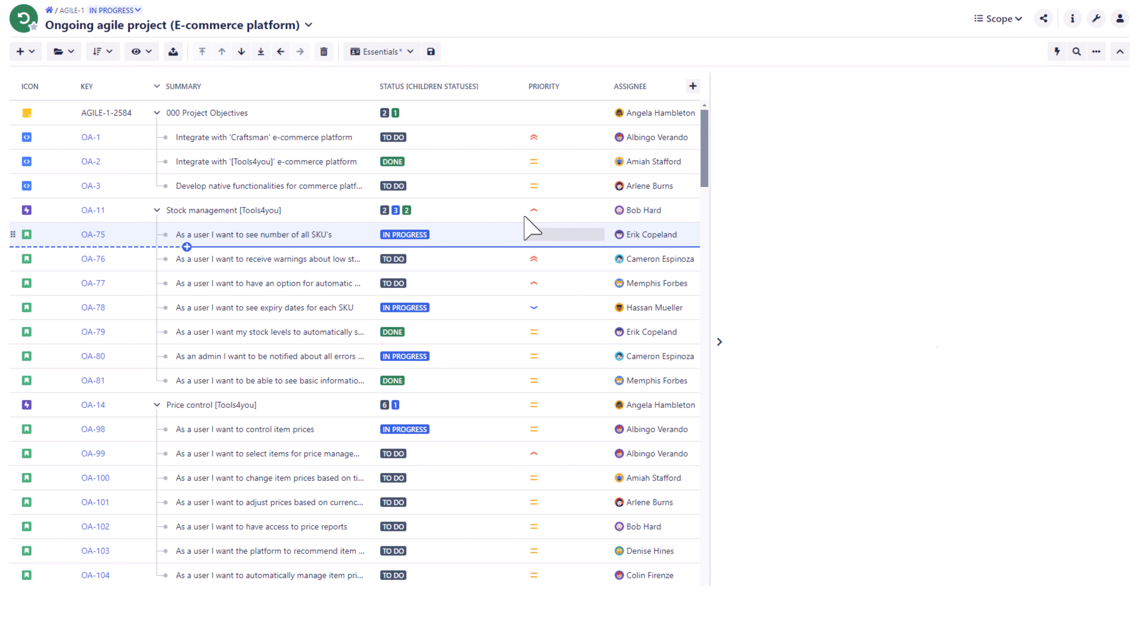
click(529, 229)
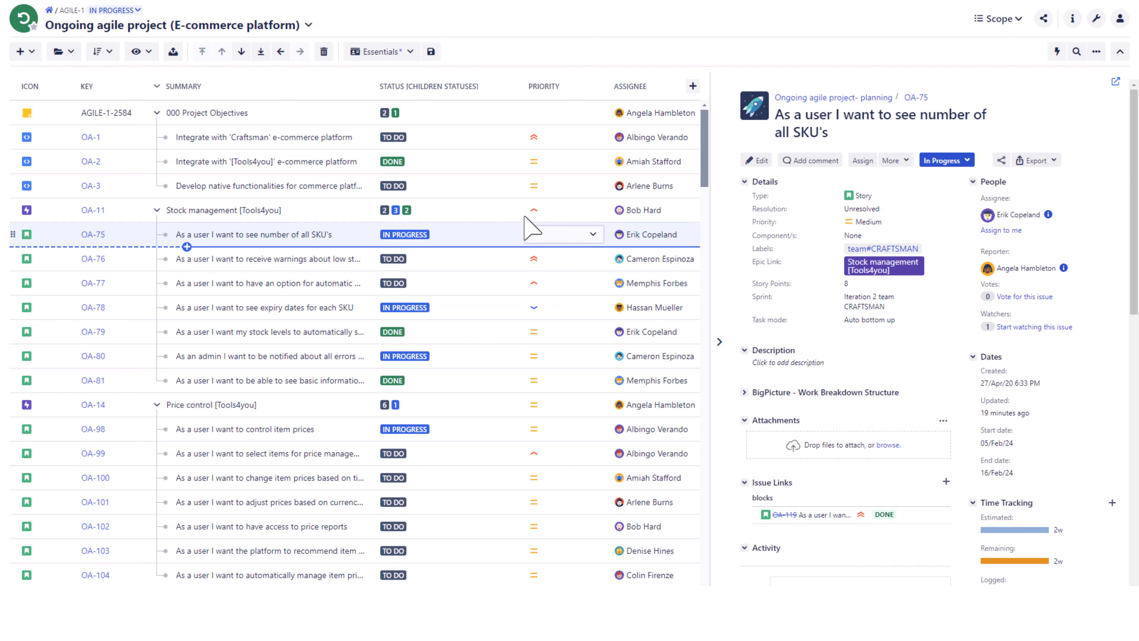